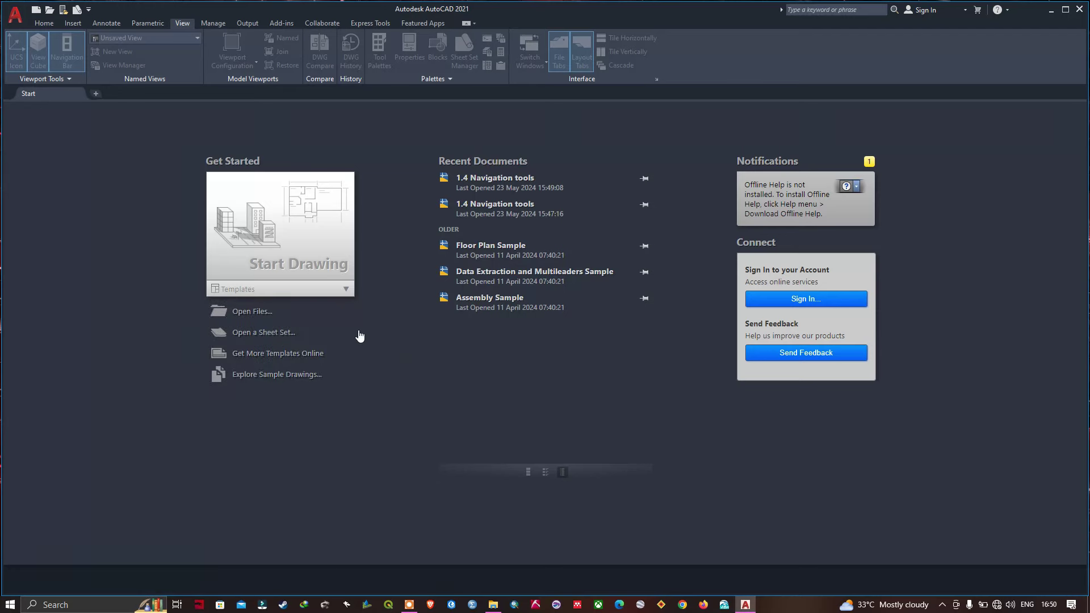
Create a new blank drawing.
key("ctrl+n")
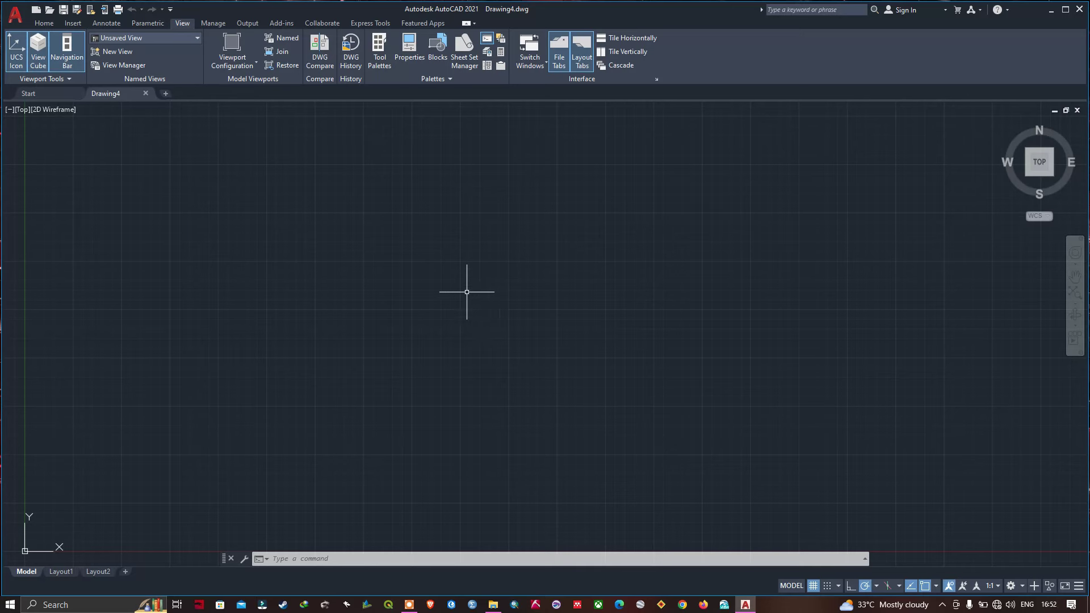
left_click(315, 559)
type("un")
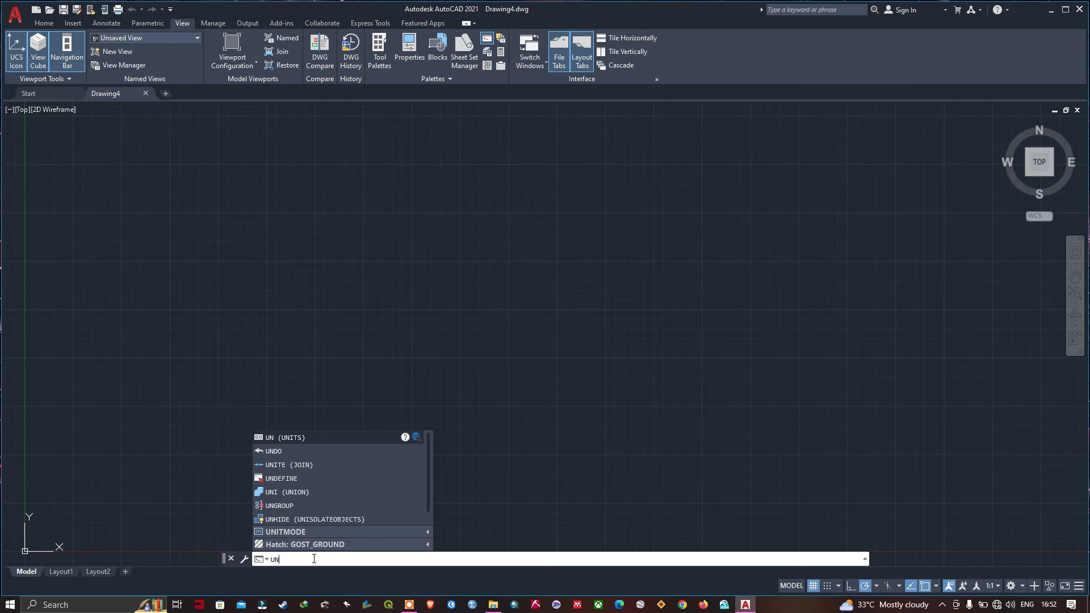
key("Return")
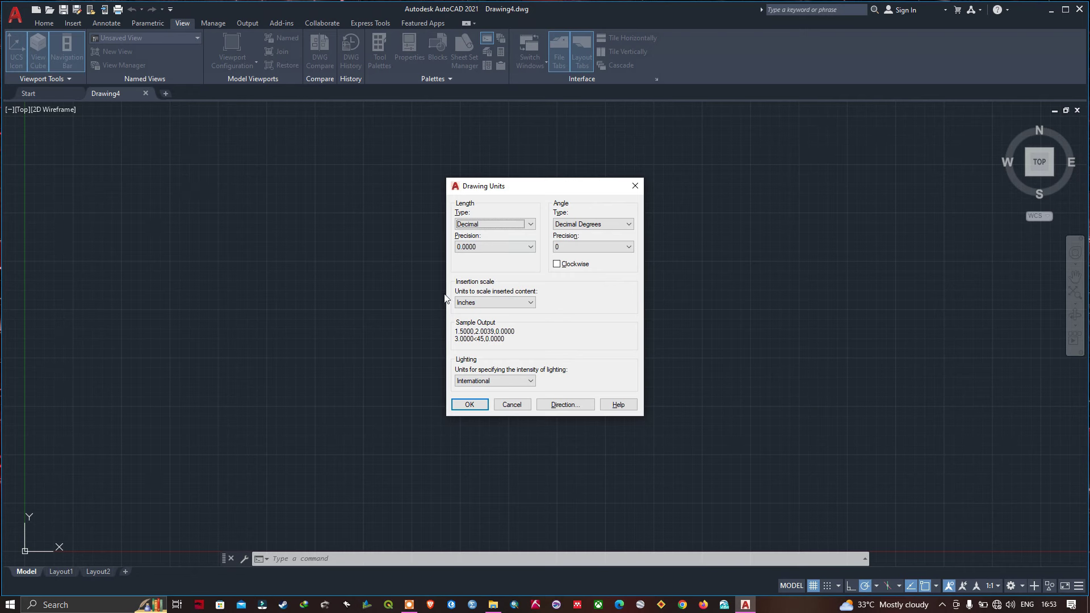
left_click(512, 405)
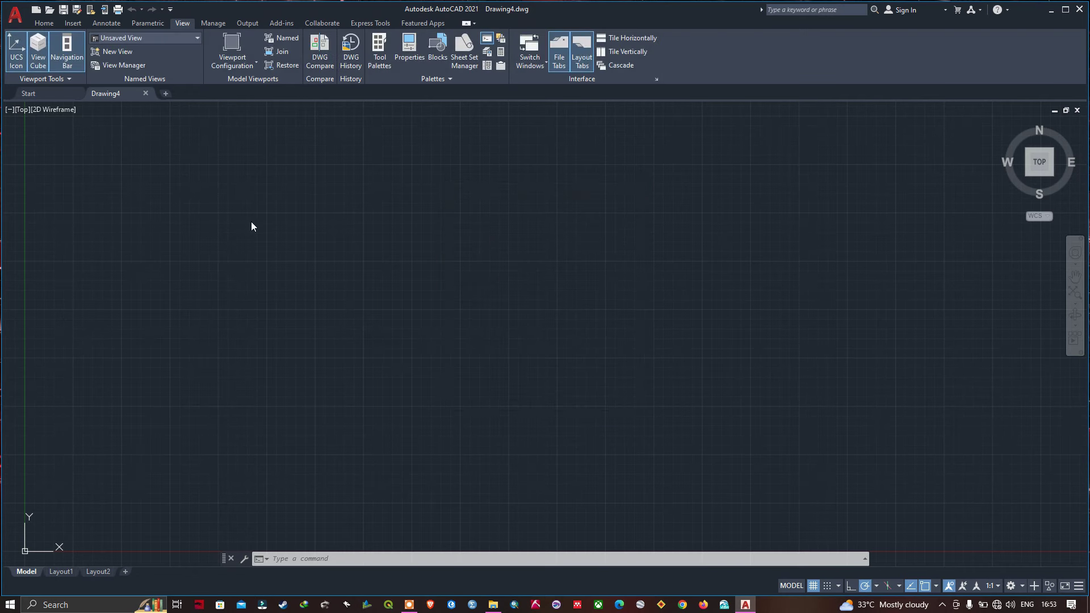
Open the drawing units settings and set the length type to Decimal with a precision of 0.00.
left_click(14, 14)
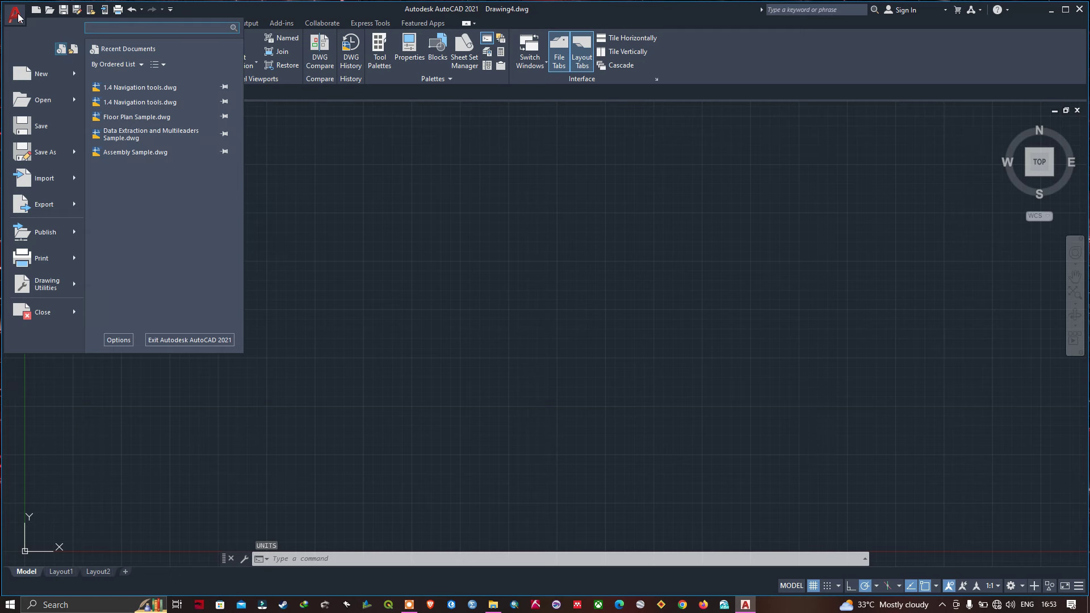
mouse_move(51, 284)
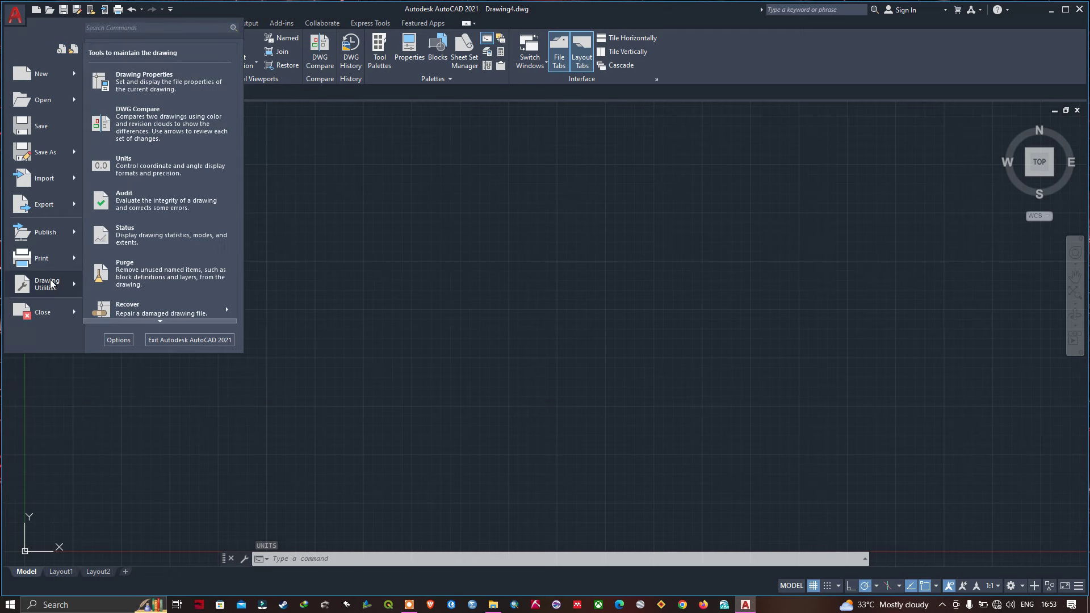
left_click(176, 169)
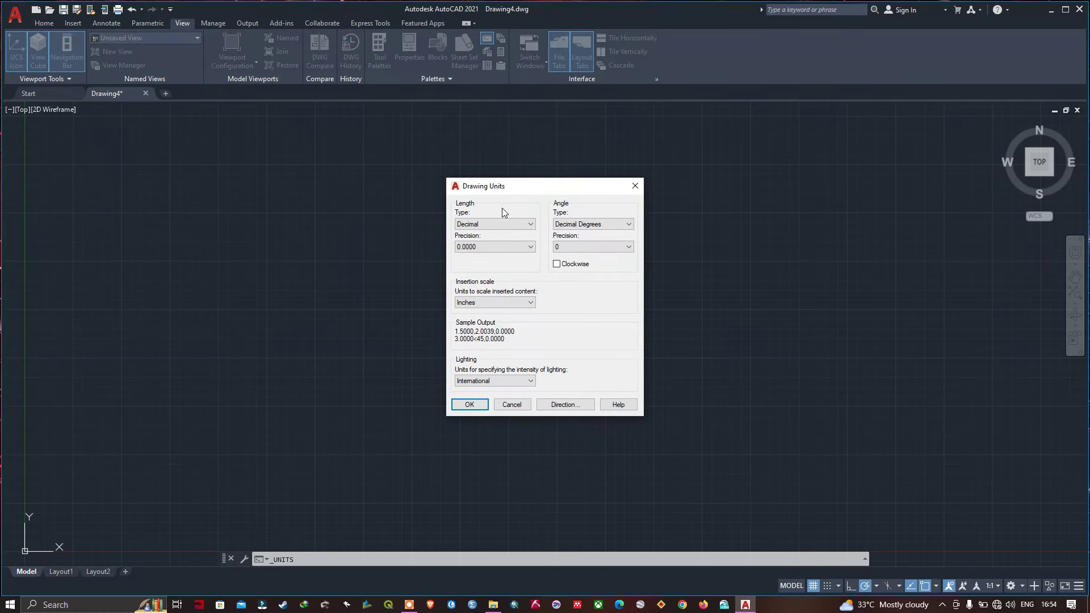
left_click_drag(536, 189, 526, 190)
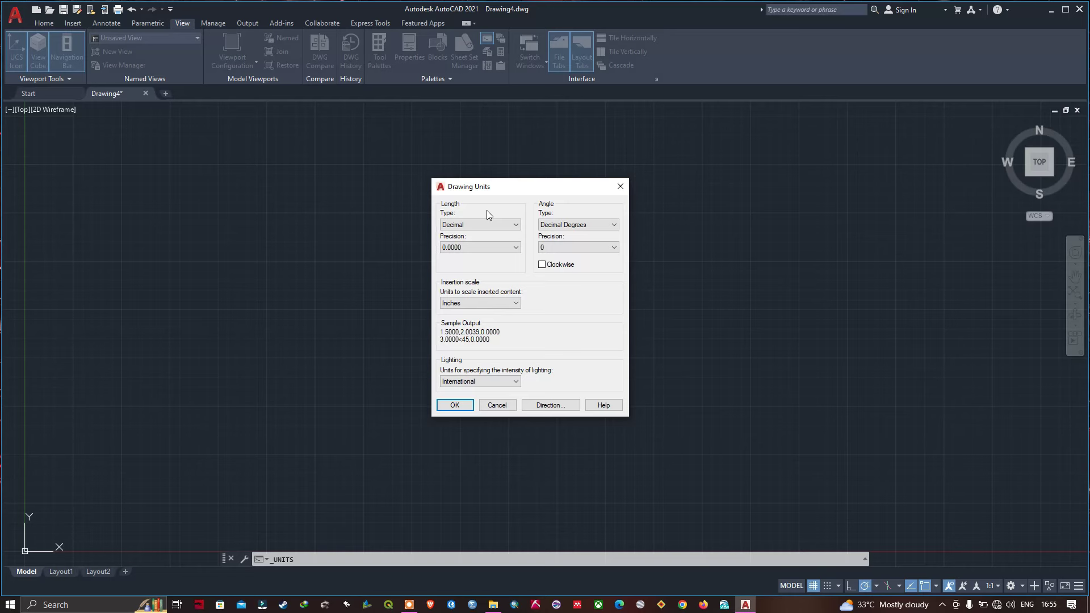
left_click(499, 225)
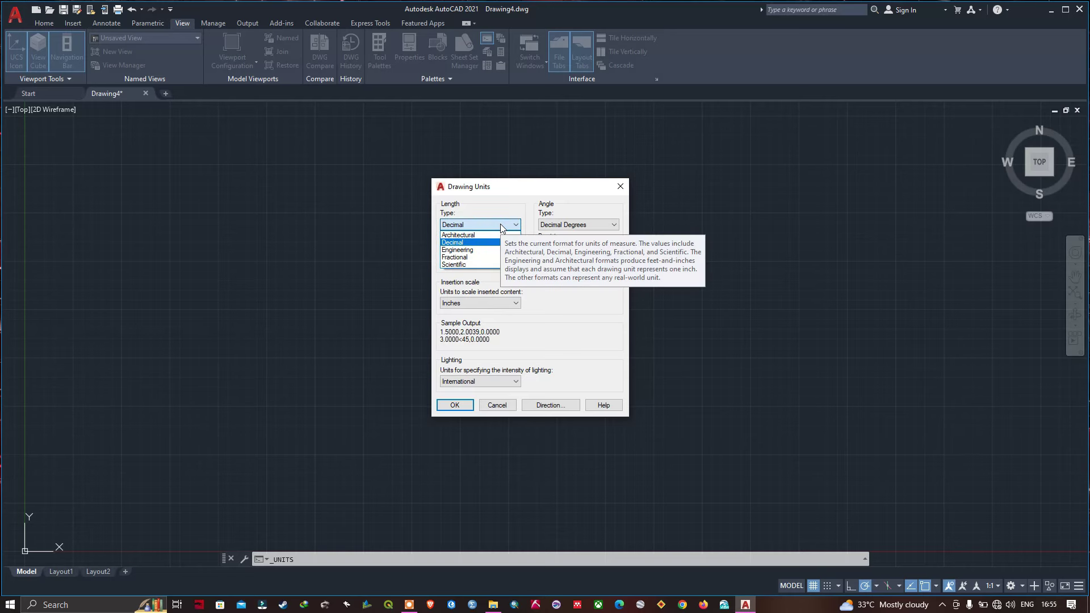
left_click(476, 243)
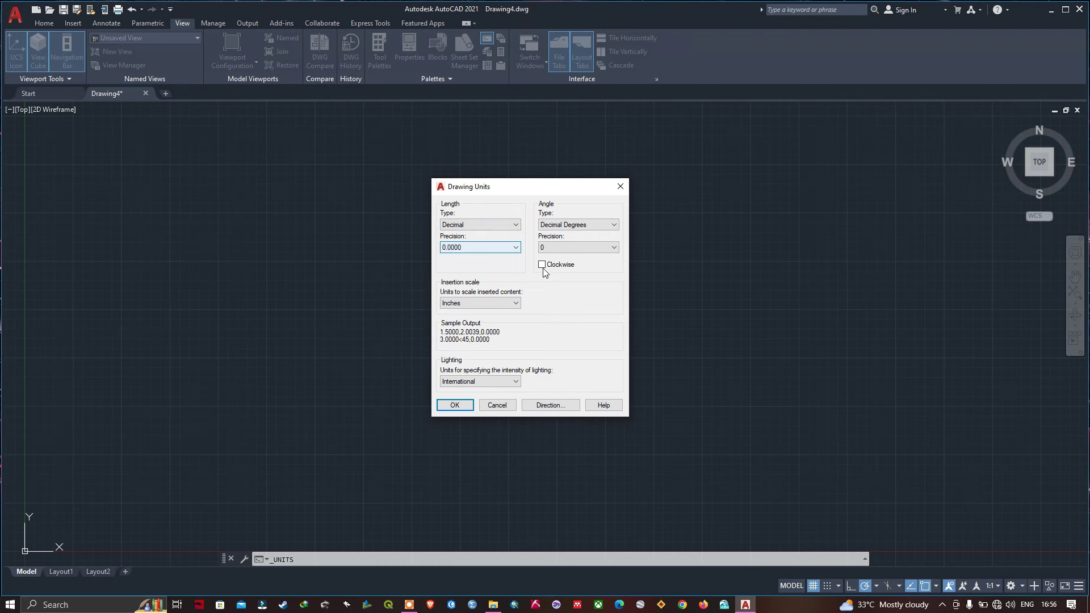
left_click(513, 251)
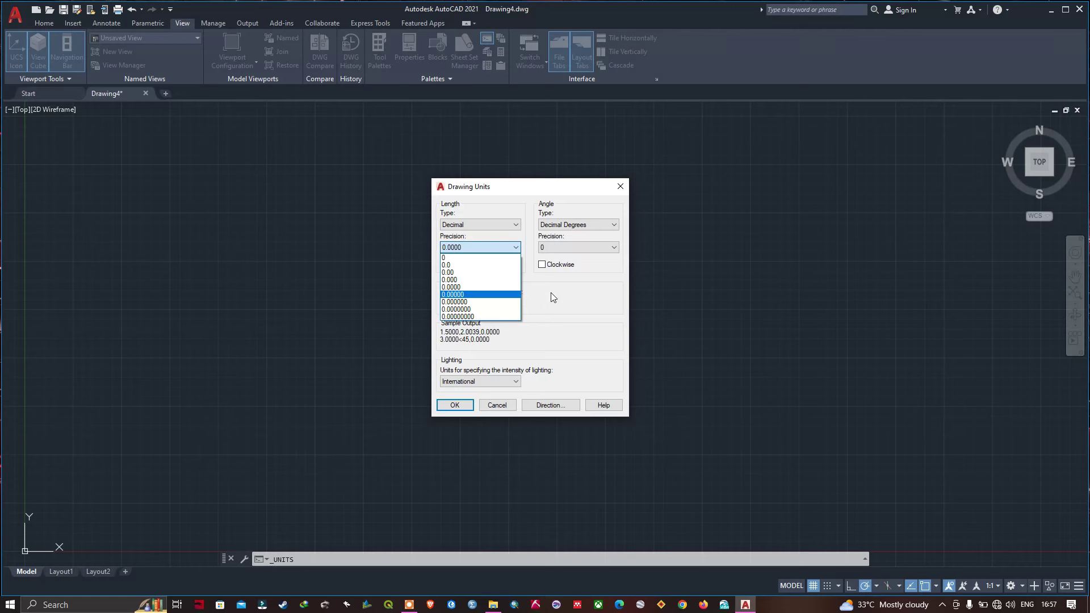
left_click(489, 275)
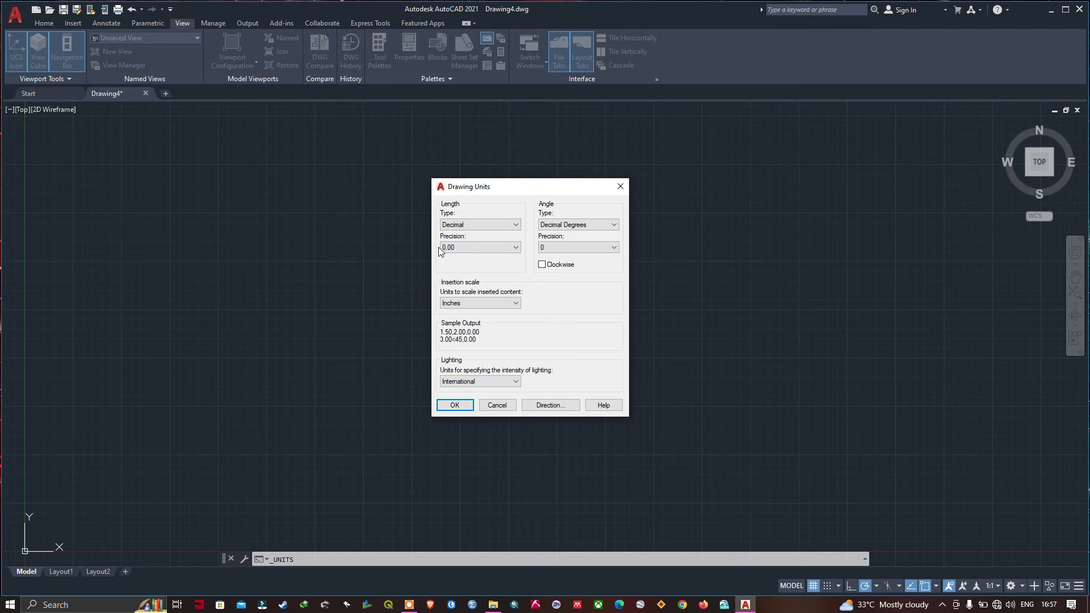
Set the angle type to Decimal Degrees with a precision of 0.0.
left_click(498, 227)
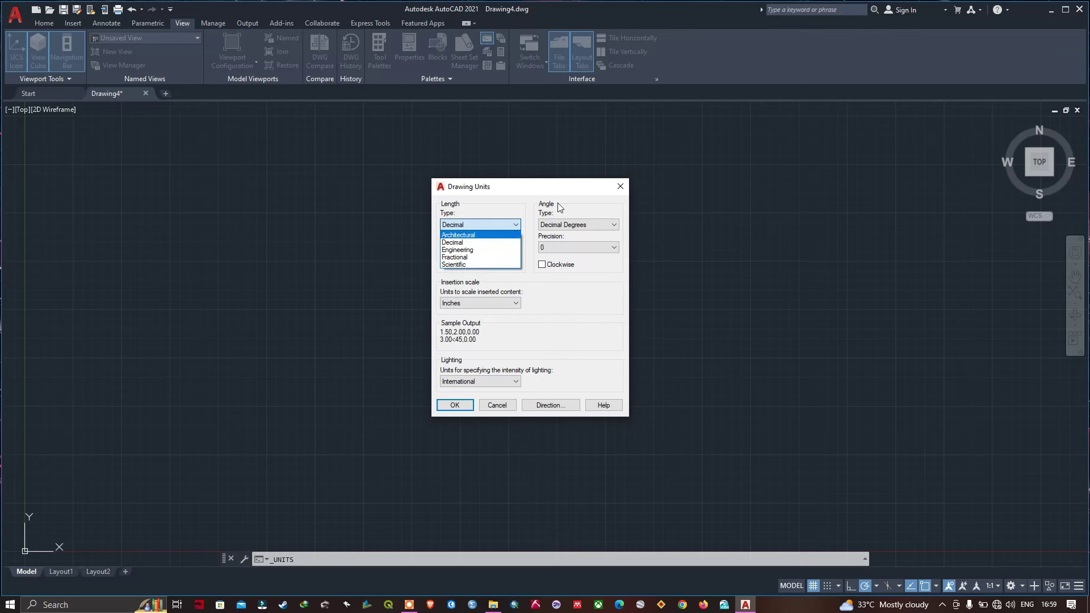
left_click(580, 202)
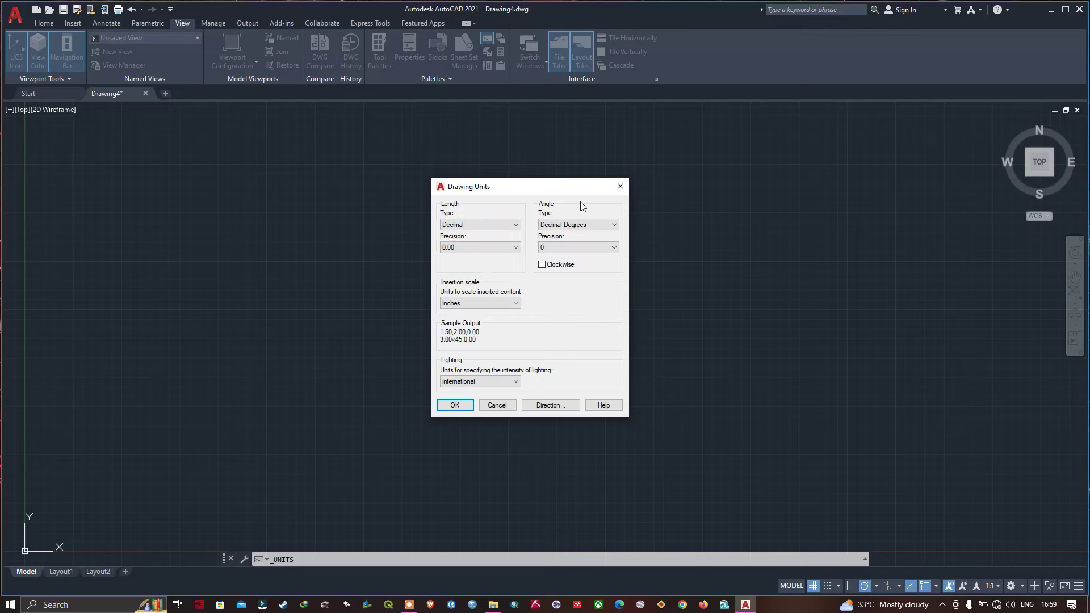
left_click(602, 223)
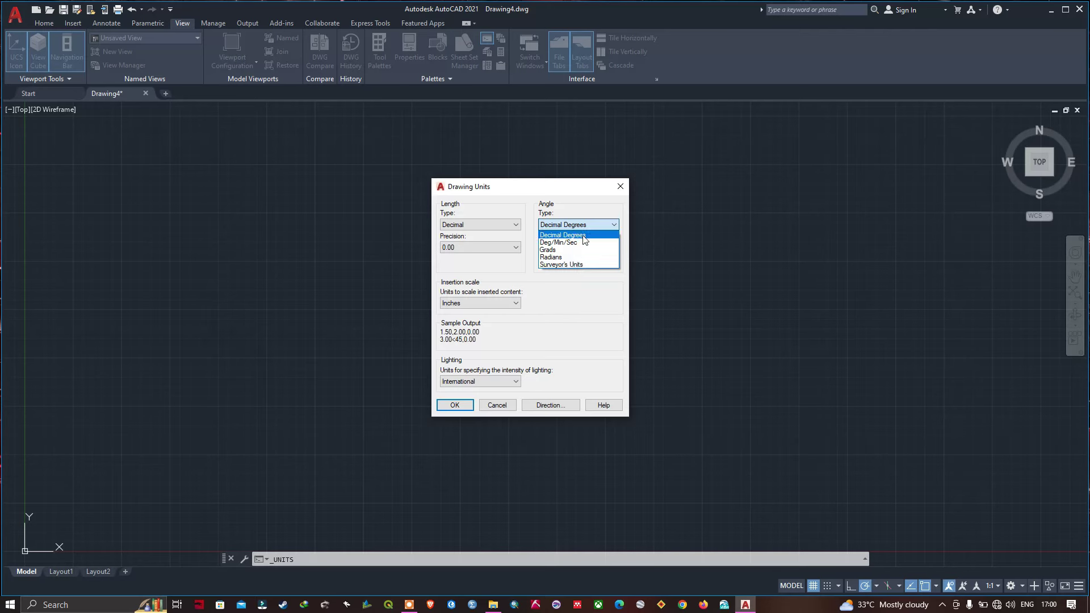
left_click(584, 239)
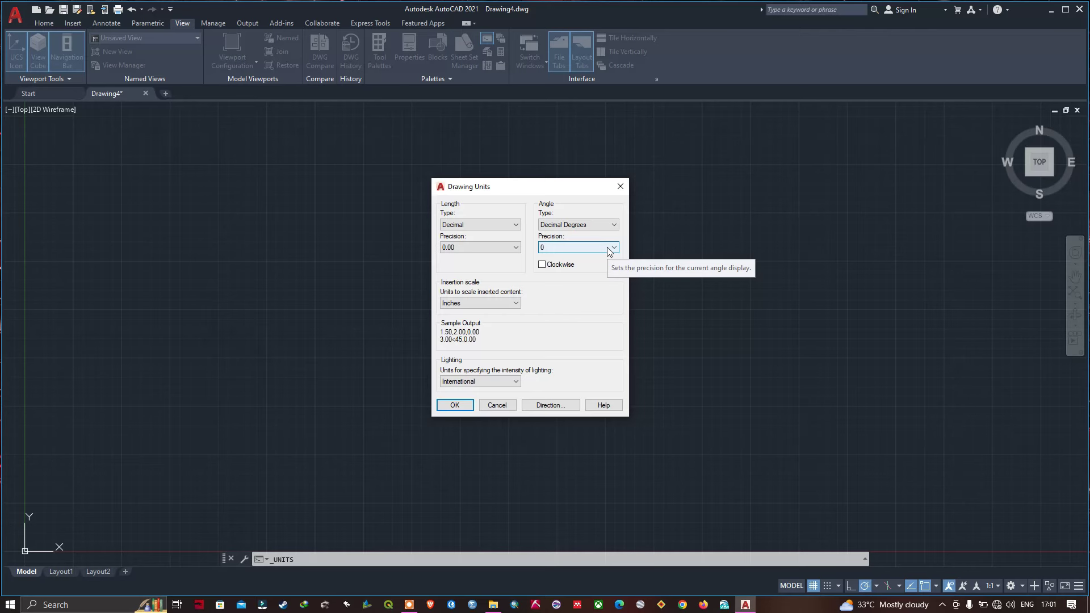
left_click(613, 249)
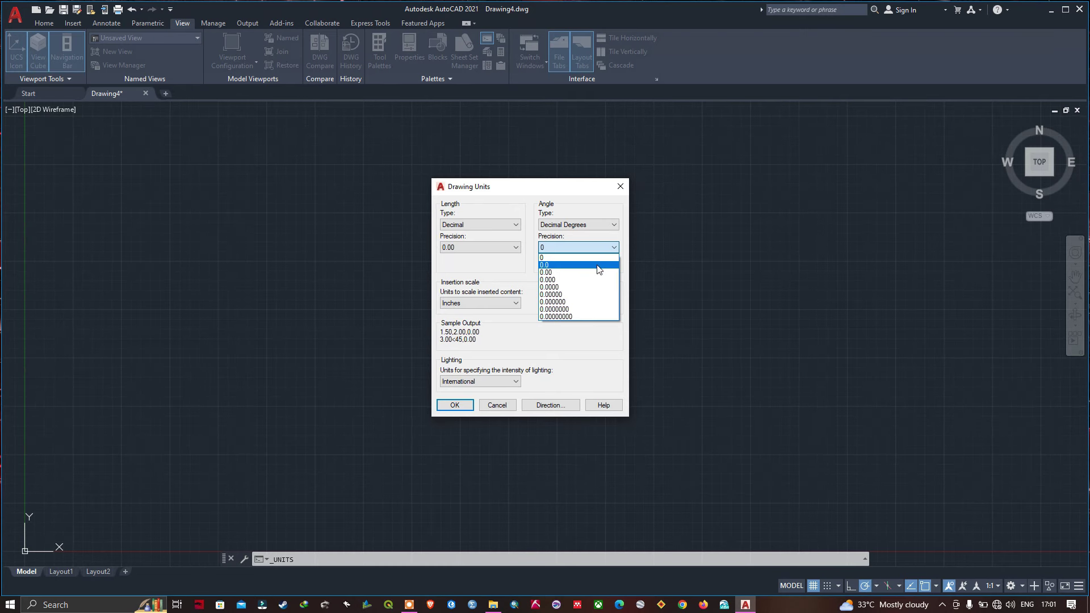
left_click(547, 265)
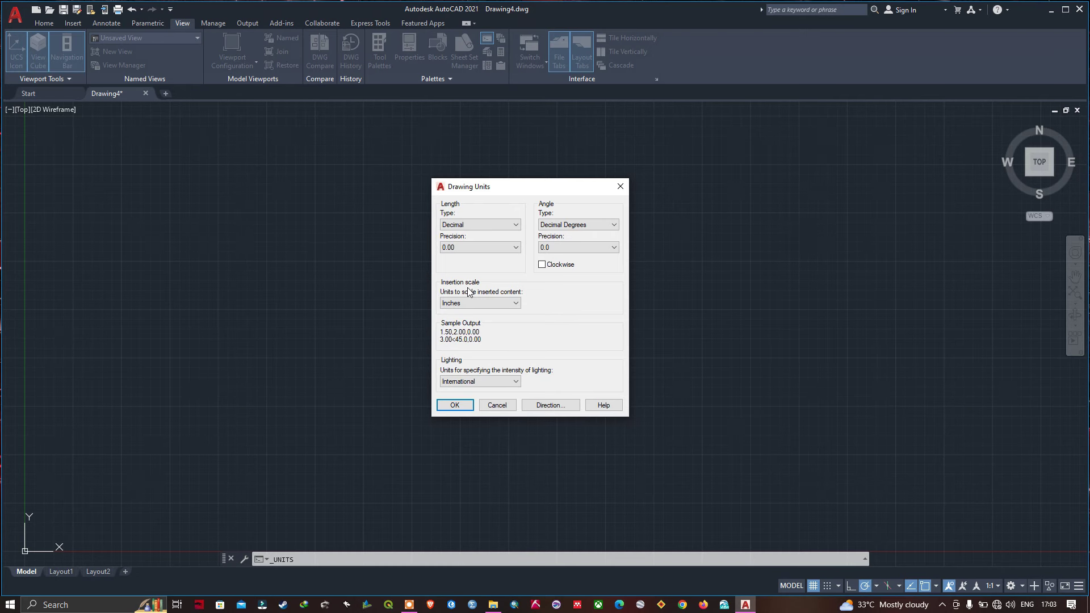
Set the insertion scale units to Millimeters and apply the drawing units settings.
left_click(515, 304)
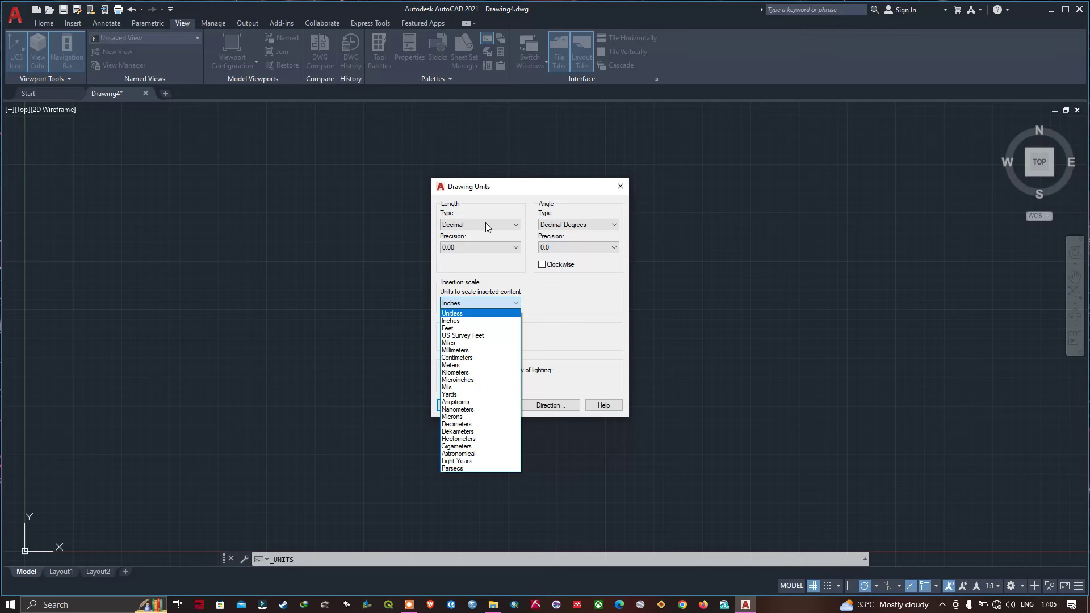
left_click(467, 351)
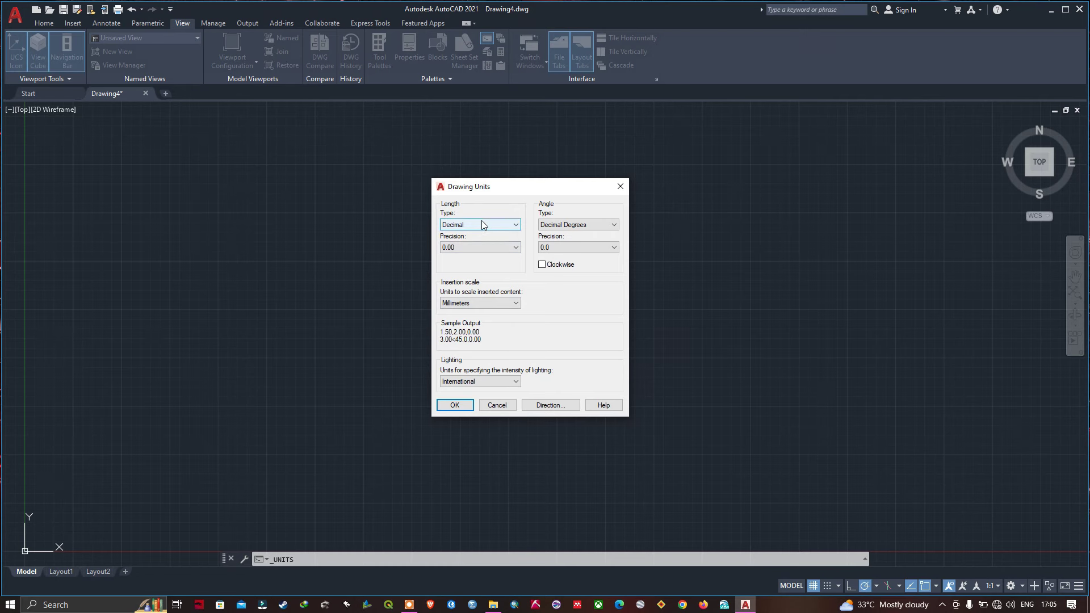
left_click(514, 303)
left_click(543, 305)
left_click(462, 406)
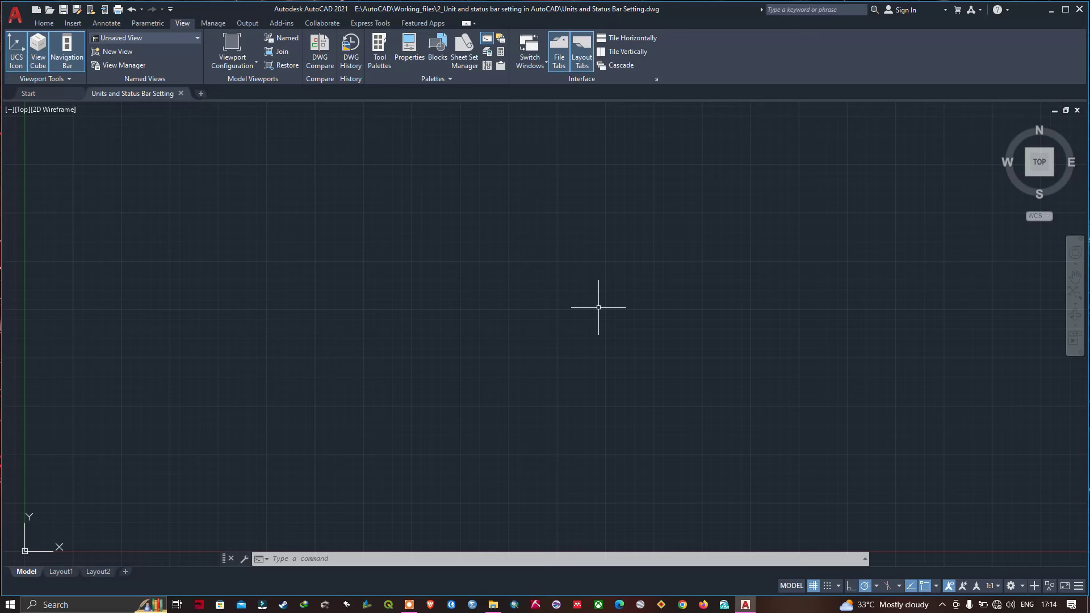
Toggle the drawing grid display and leave it turned off.
left_click(814, 587)
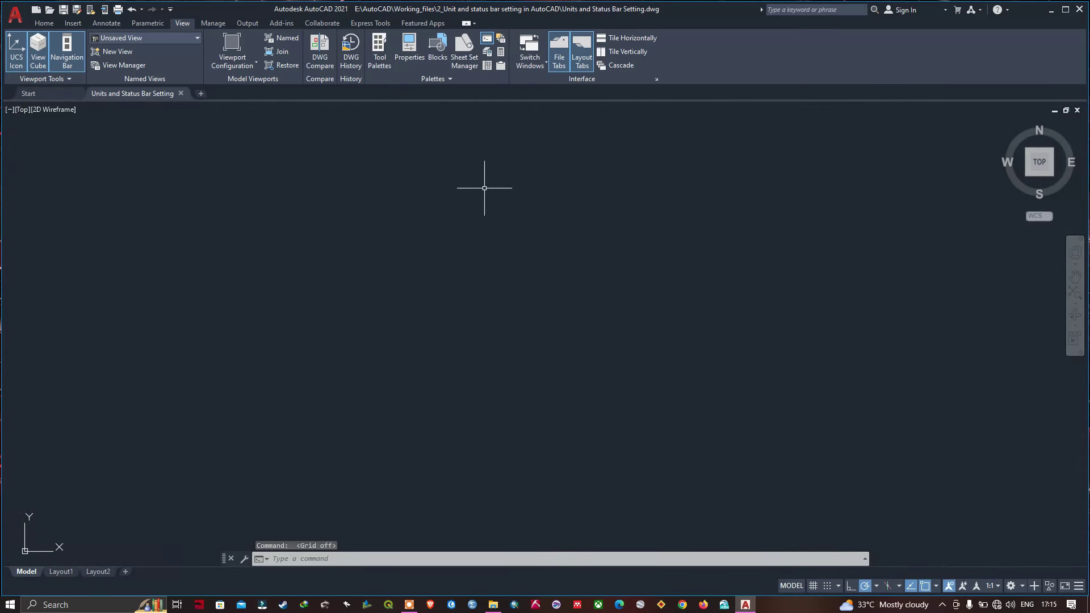
left_click(814, 588)
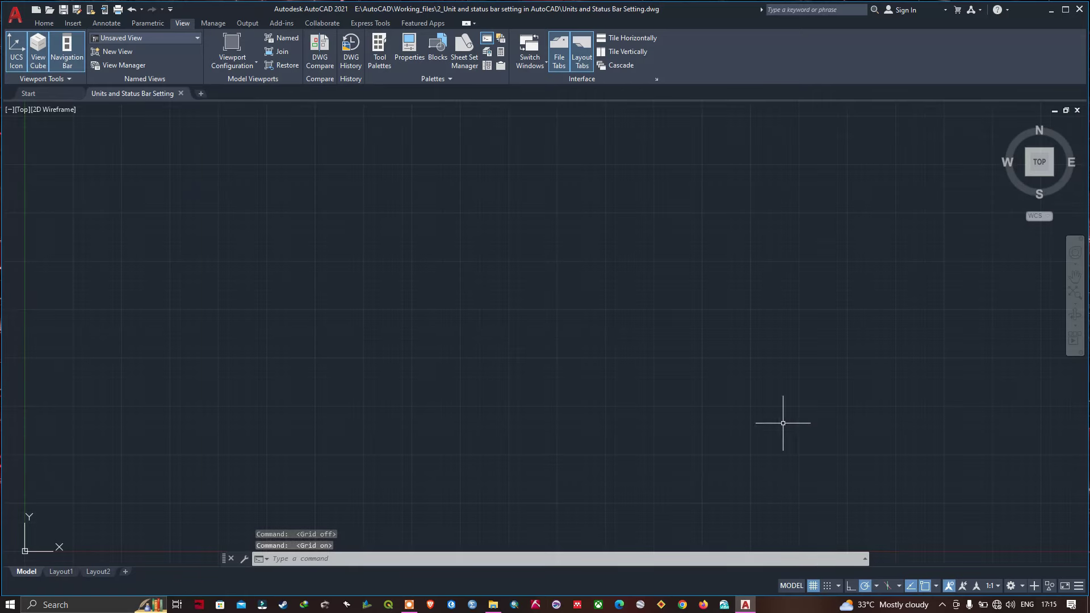
left_click(813, 588)
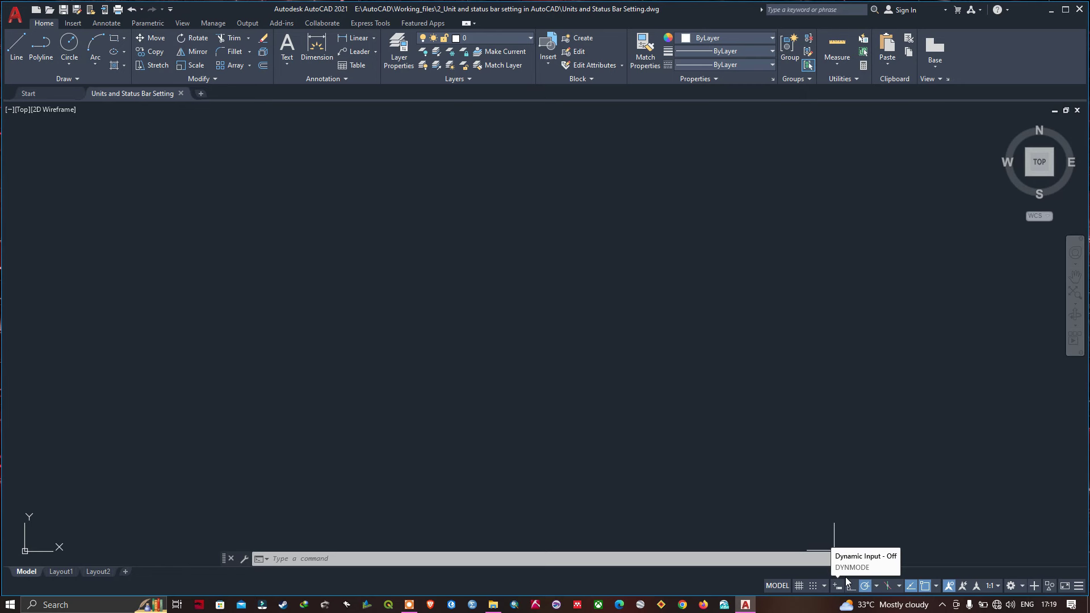
Compare the Line command's first-point prompt with dynamic input turned on and turned off.
left_click(840, 586)
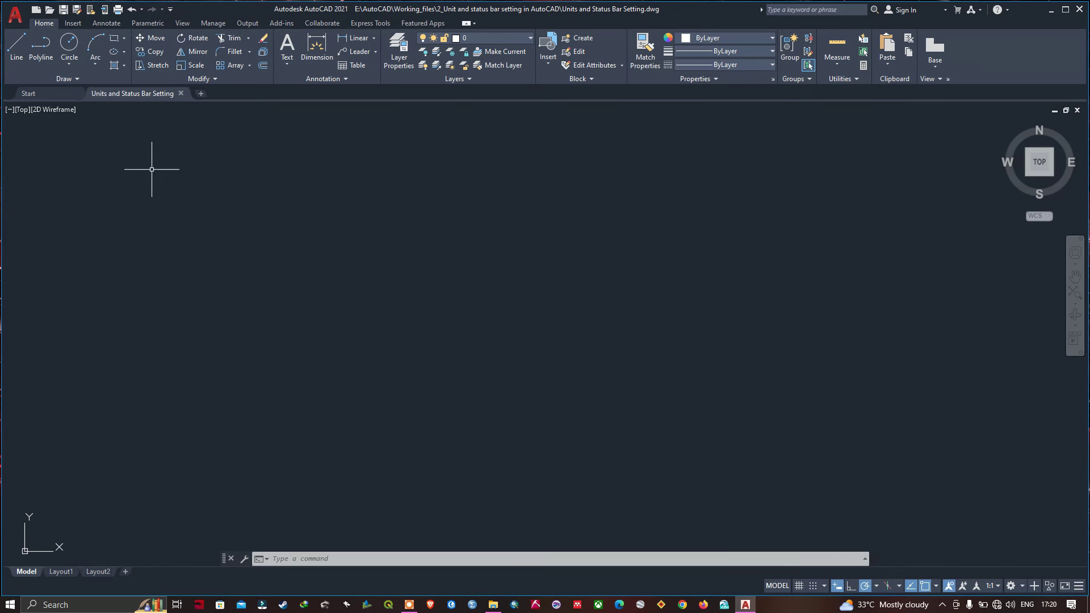
left_click(22, 45)
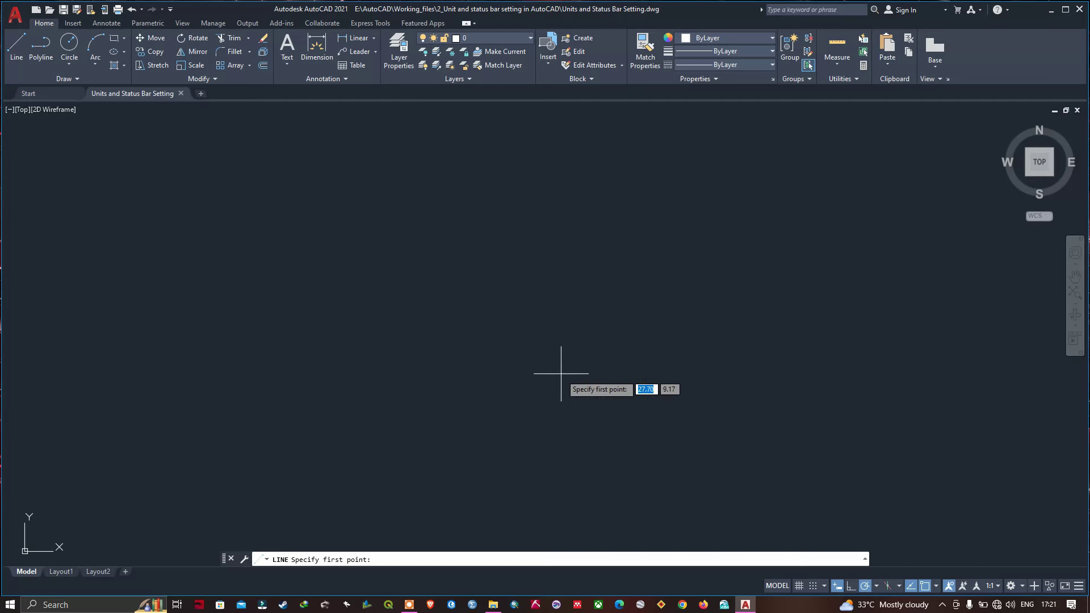
left_click(837, 586)
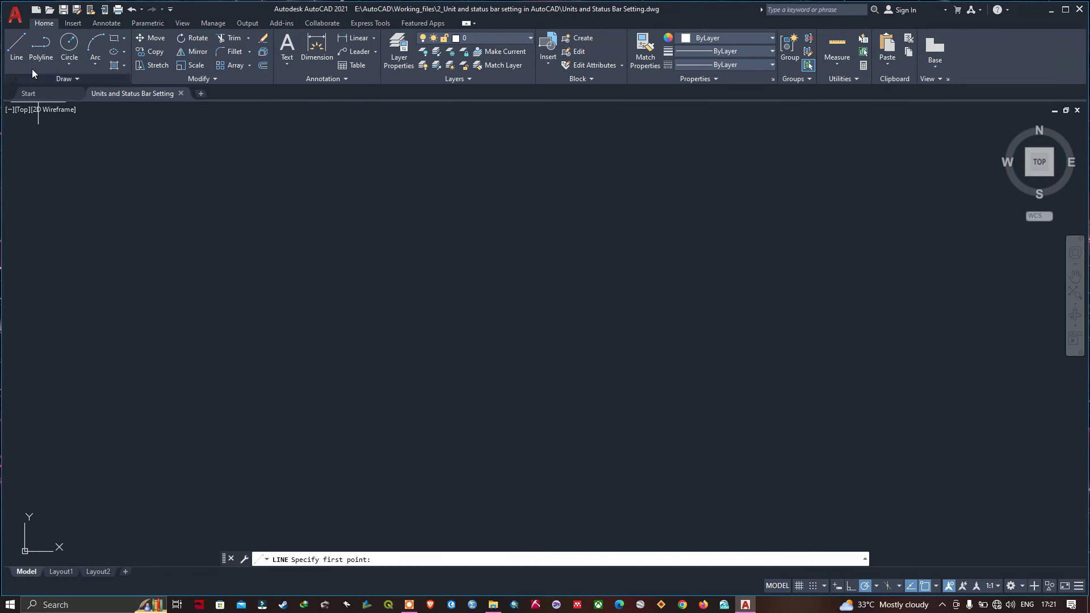
left_click(16, 46)
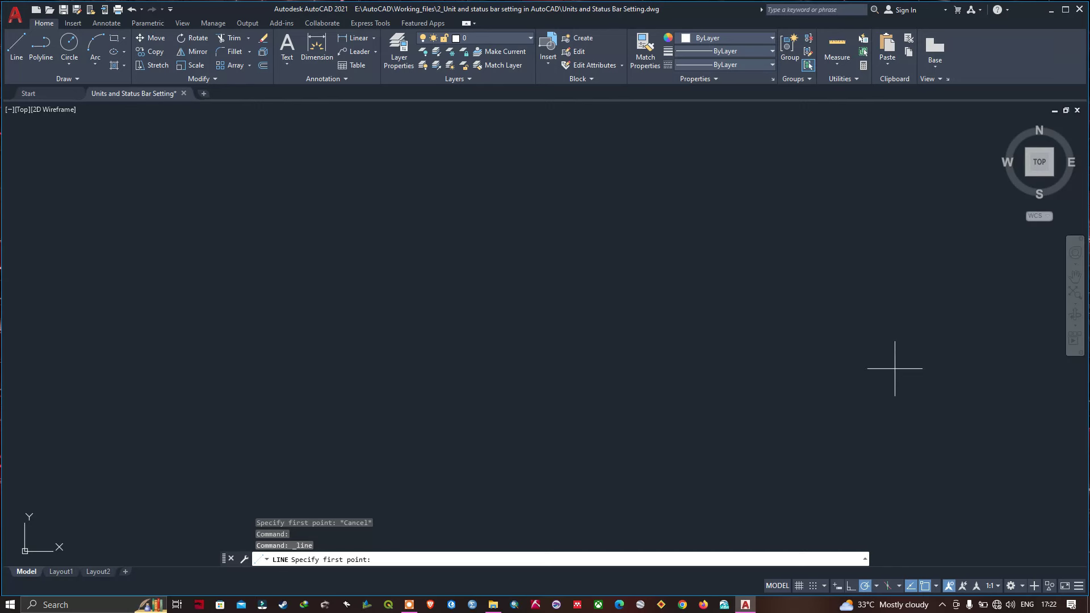
Review the status bar customization options, the polar tracking angle presets and the object snap tracking toggle.
left_click(1076, 592)
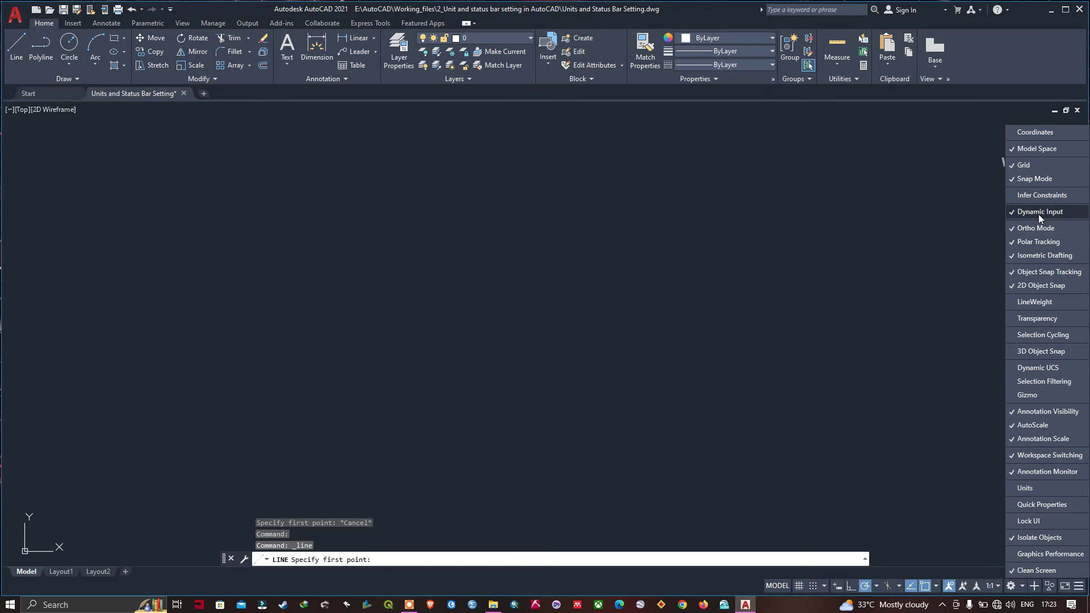
left_click(839, 587)
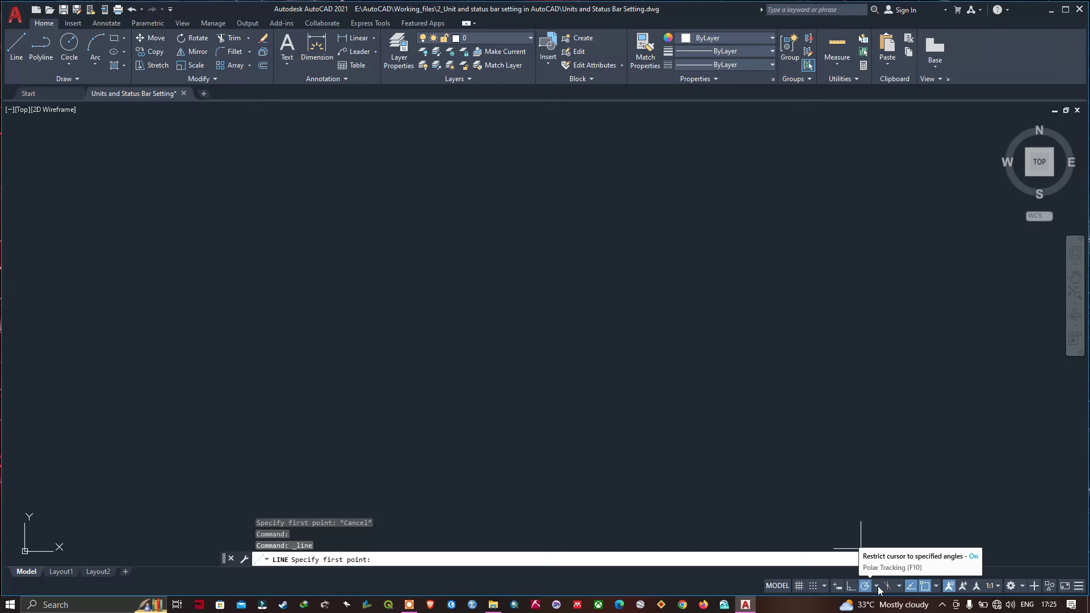
left_click(877, 586)
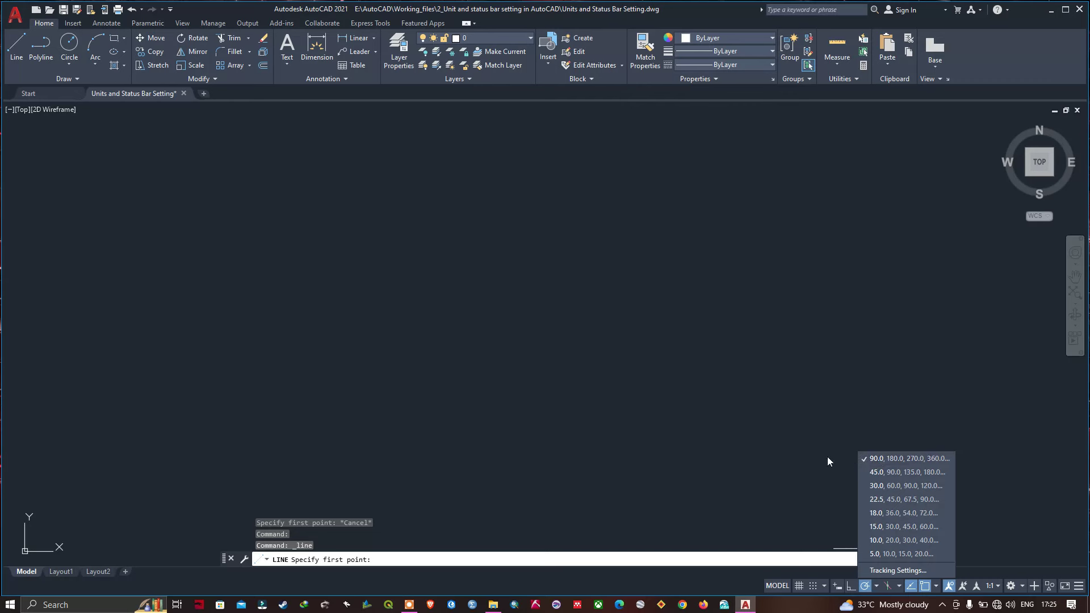
left_click(810, 457)
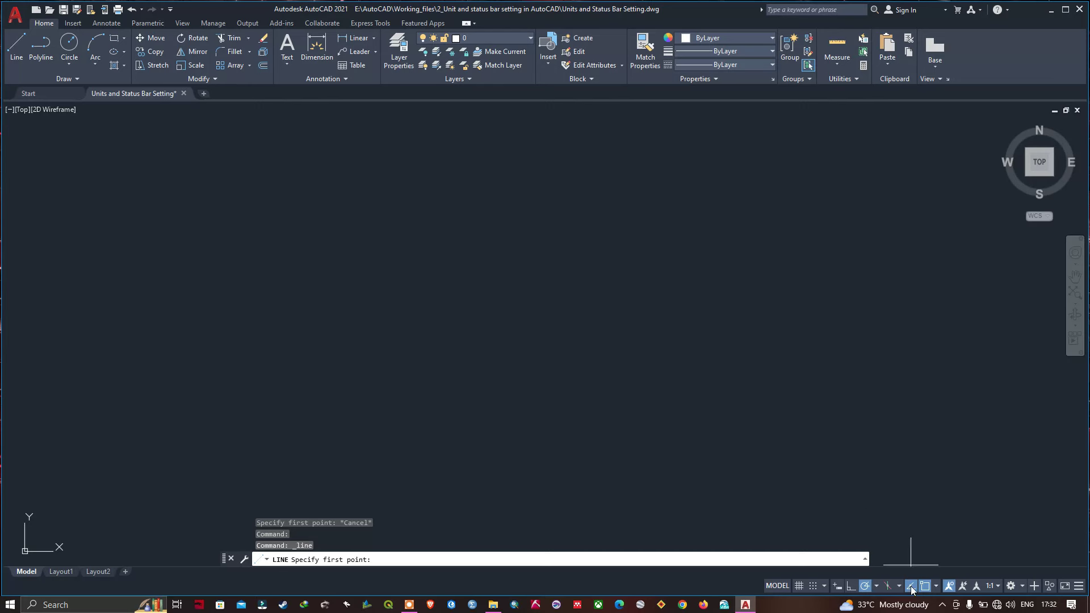
left_click(911, 586)
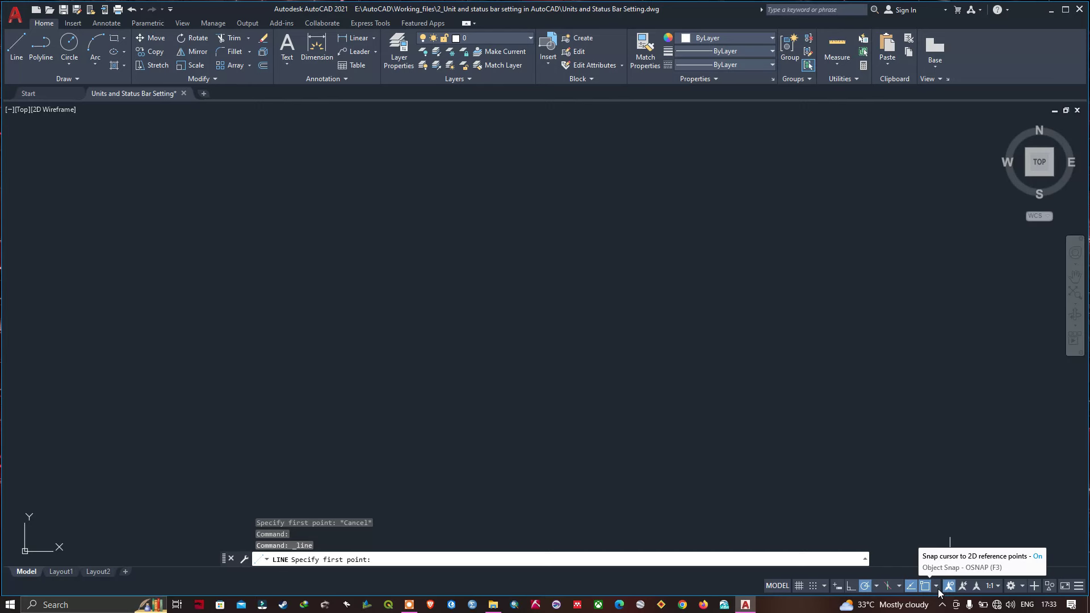
Add Midpoint to the active object snaps and cancel the pending Line command.
left_click(936, 587)
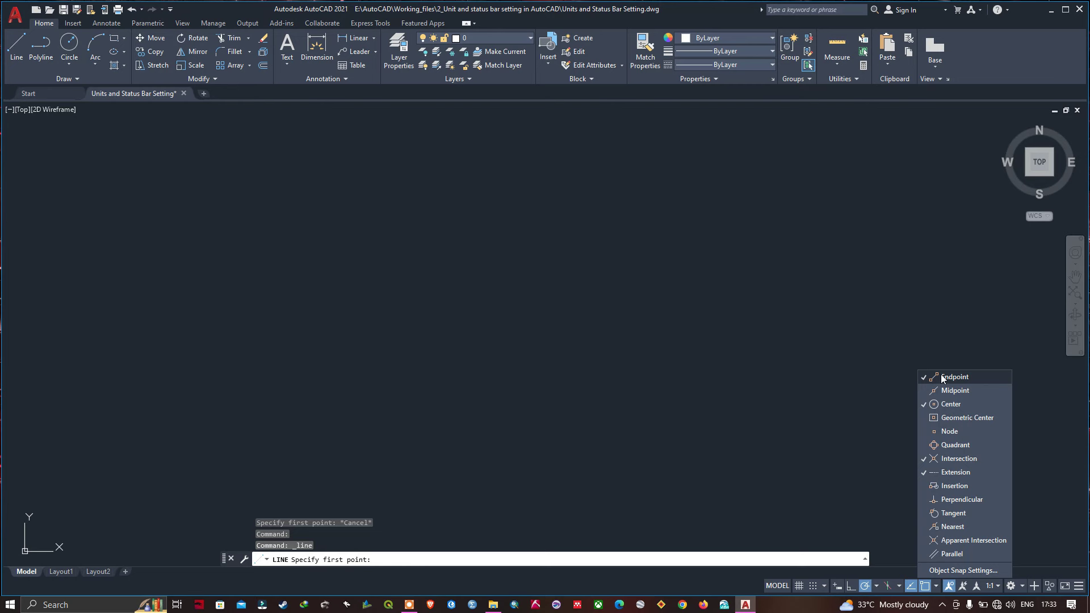
left_click(945, 391)
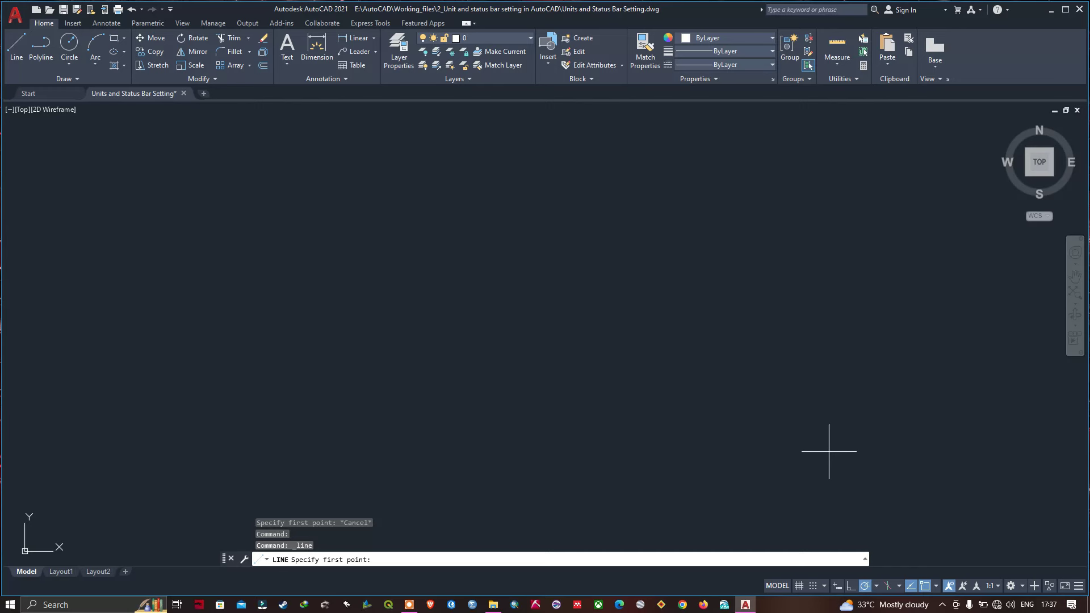
key("Escape")
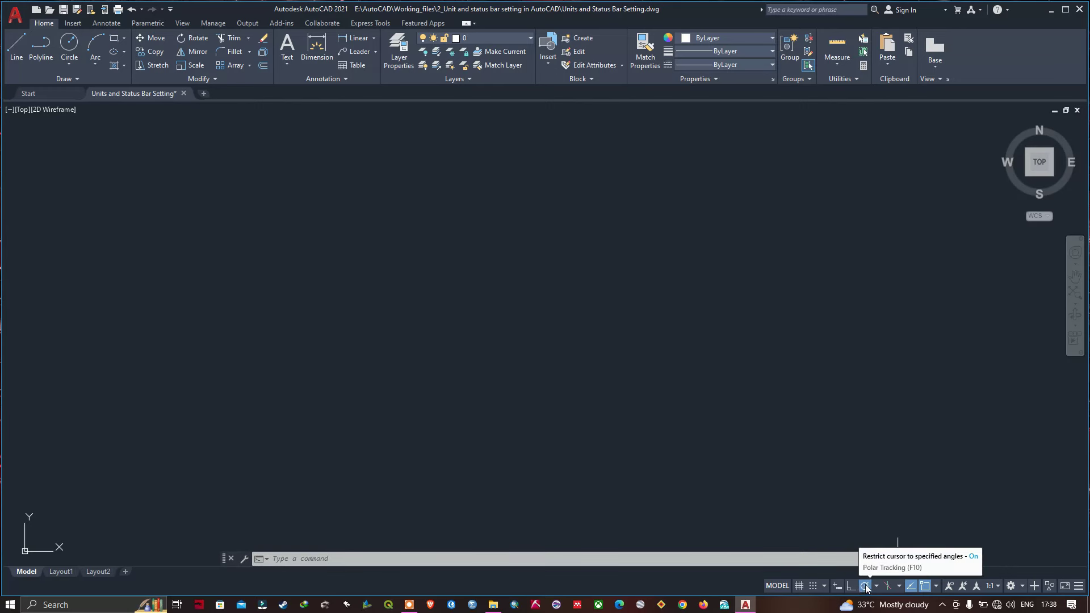